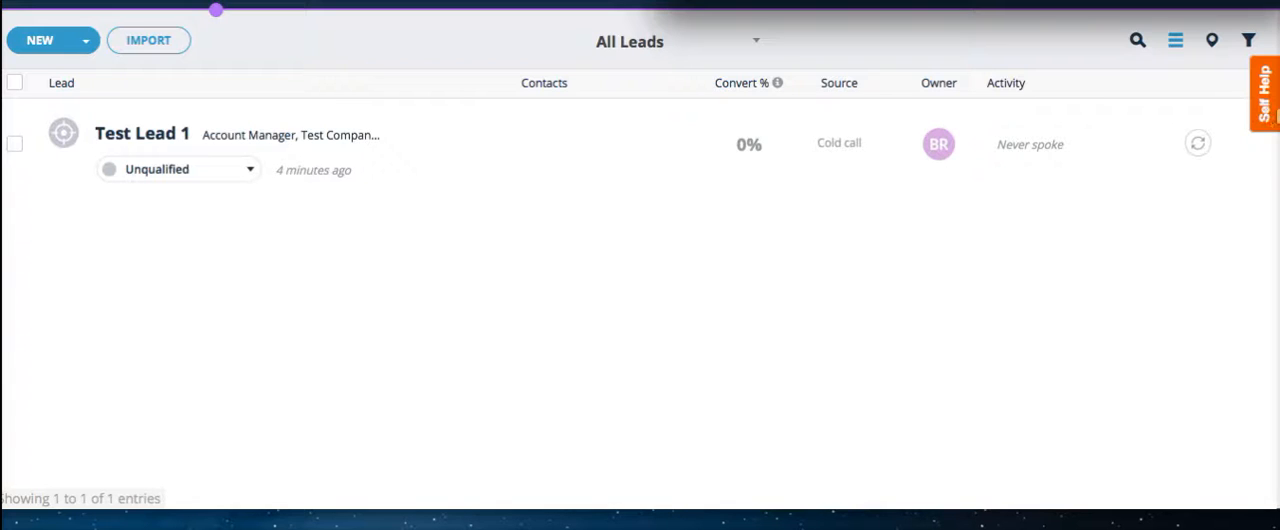
# Open the help panel and start the 'To Create a New Lead for Teamgate CRM' guided walkthrough.
pyautogui.click(1263, 108)
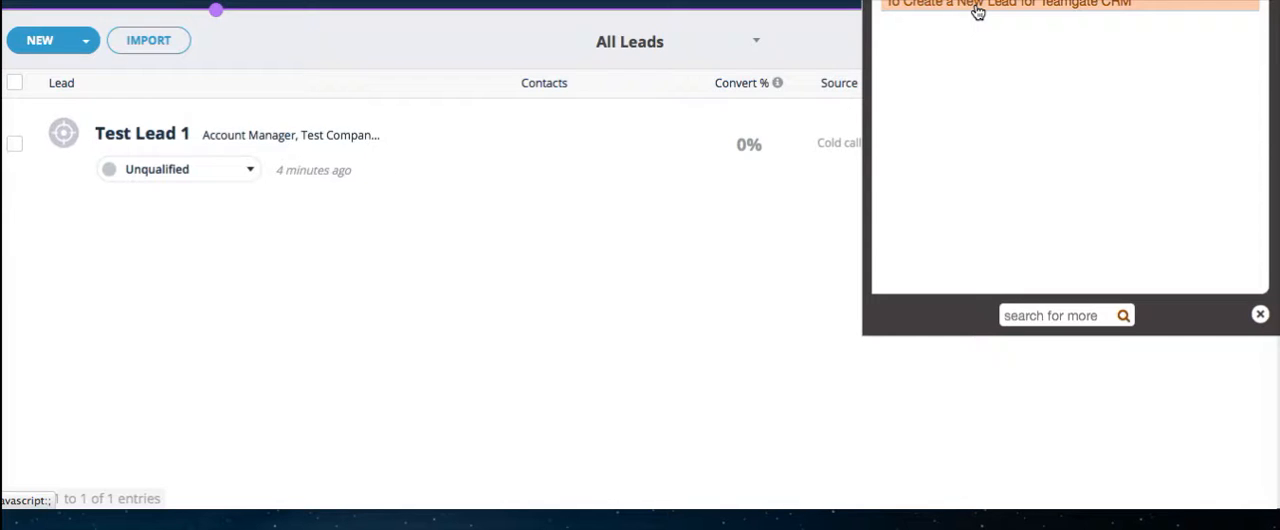
pyautogui.click(977, 5)
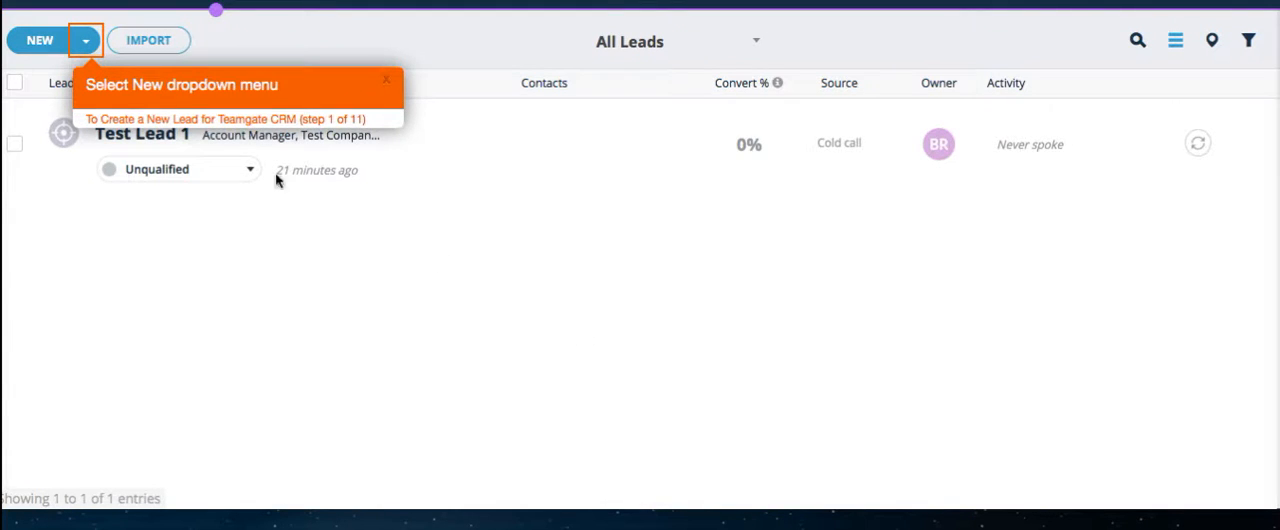
# Start creating a new lead record from the New menu.
pyautogui.click(87, 42)
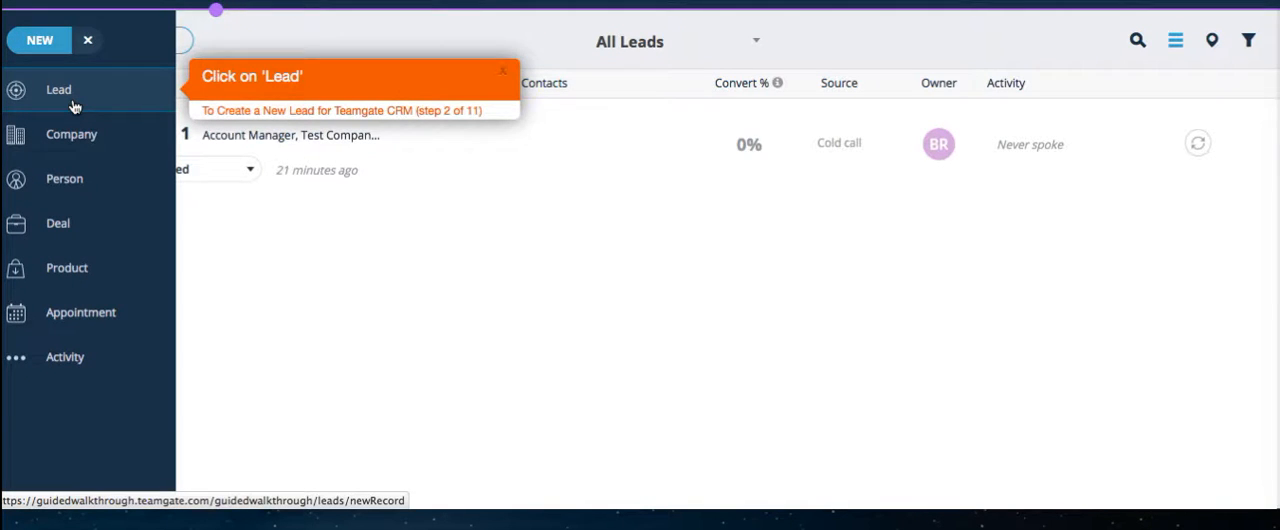
pyautogui.click(73, 102)
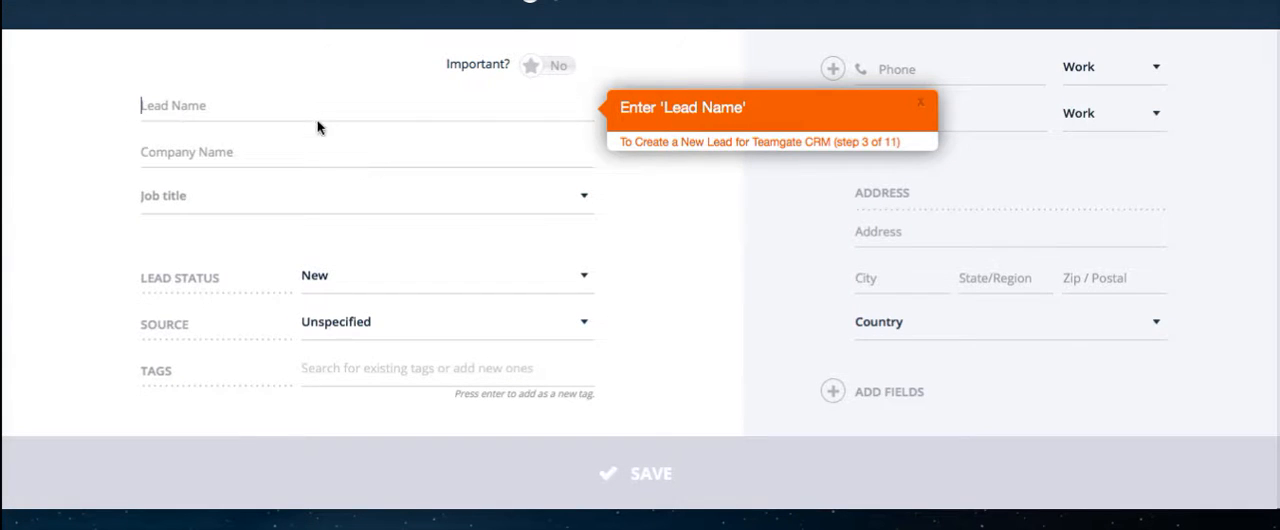
# Enter 'Test Lead 2' as the lead name.
pyautogui.write('Te')
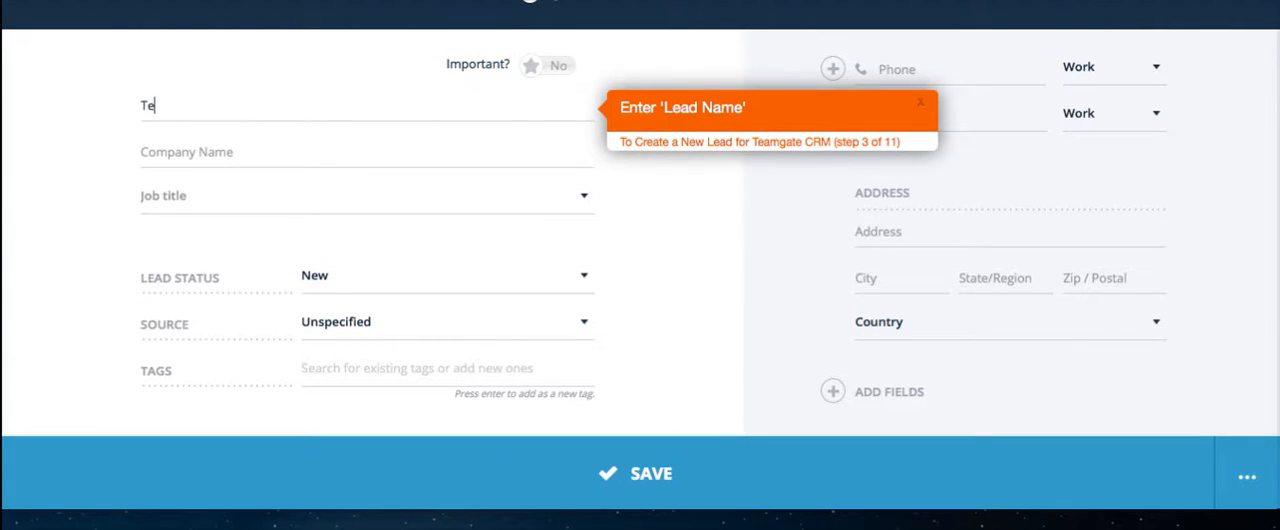
pyautogui.write('st Lead 2')
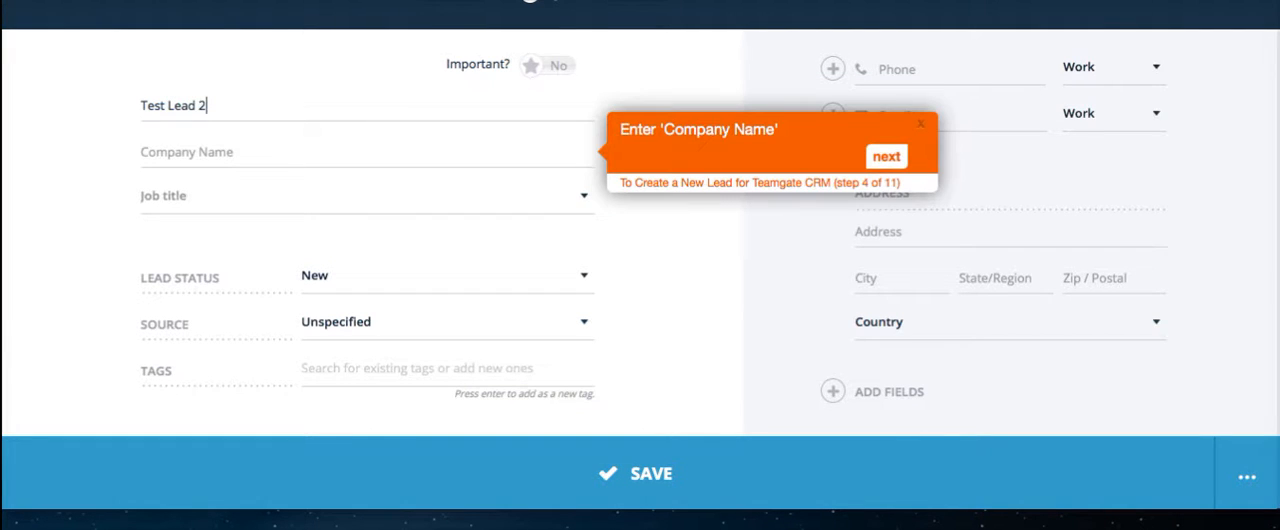
# Enter 'Test Company 2' as the company name and advance the walkthrough.
pyautogui.click(262, 140)
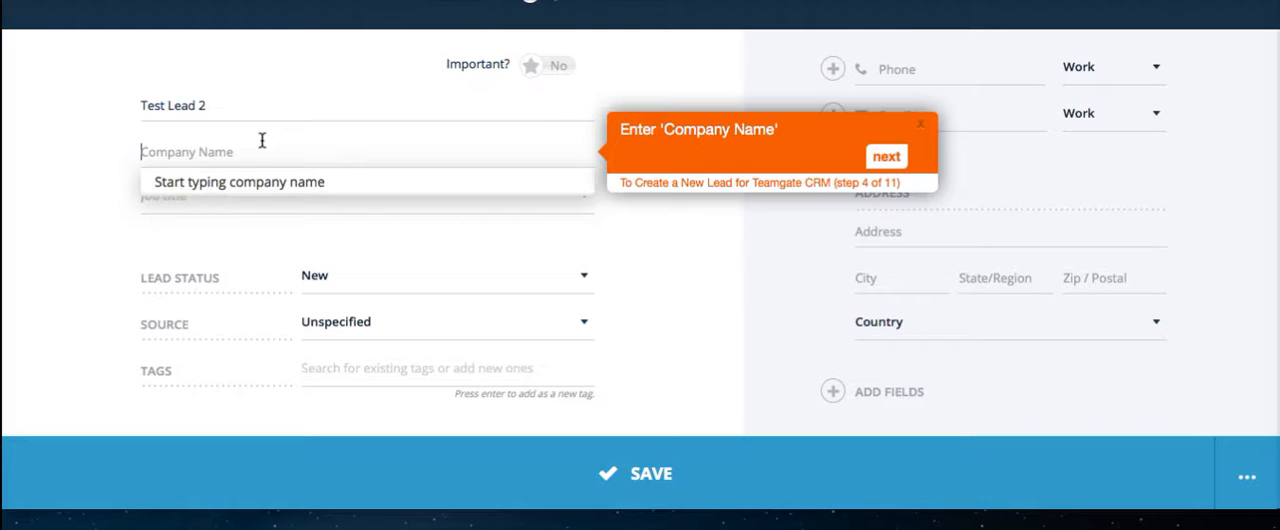
pyautogui.write('Tes')
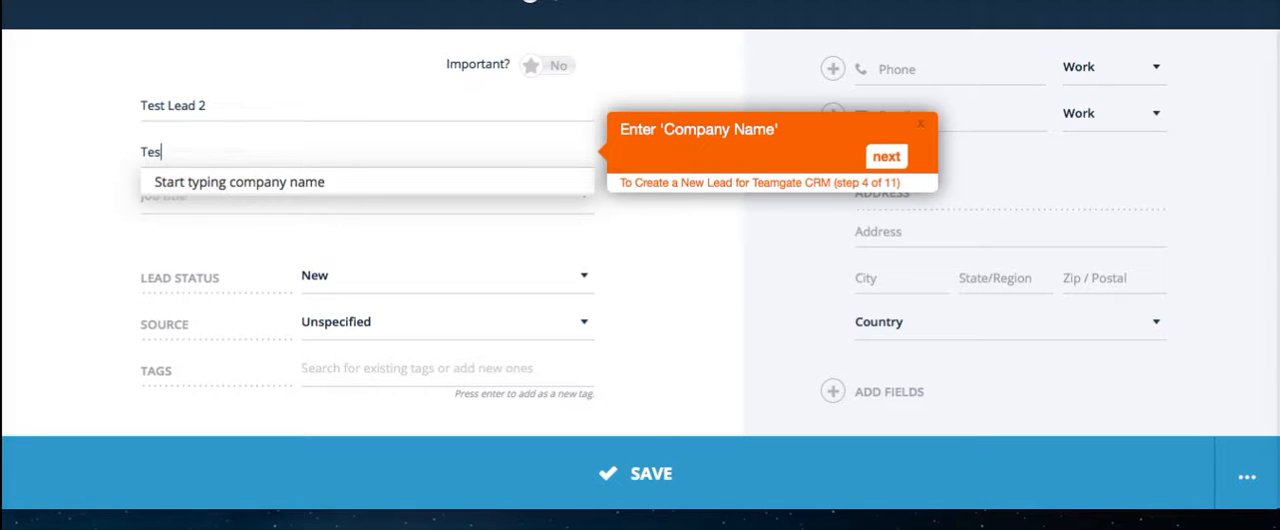
pyautogui.write('t Company')
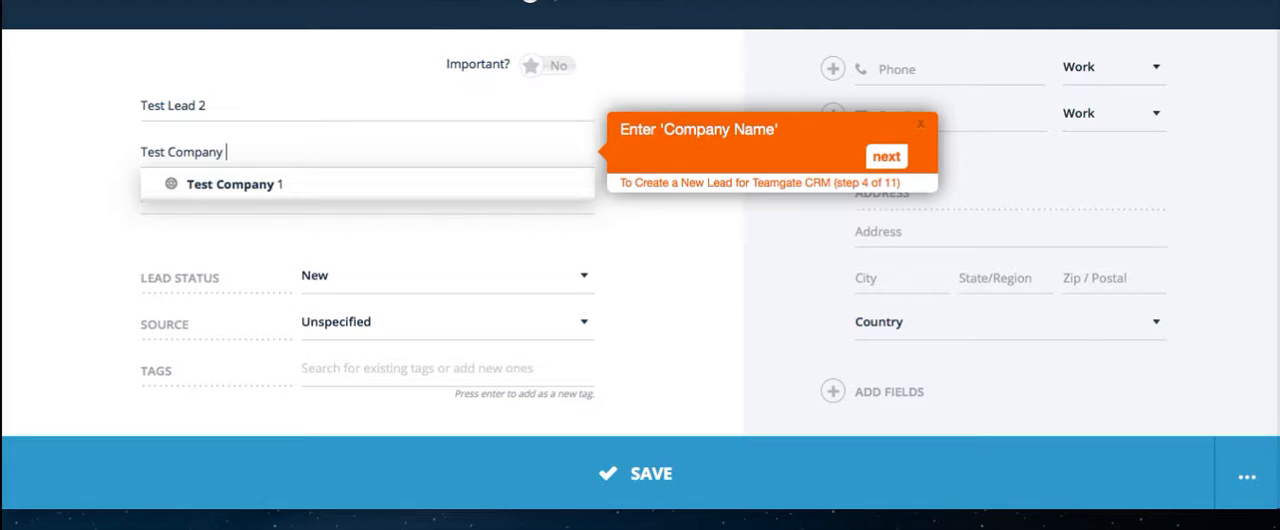
pyautogui.write(' 2')
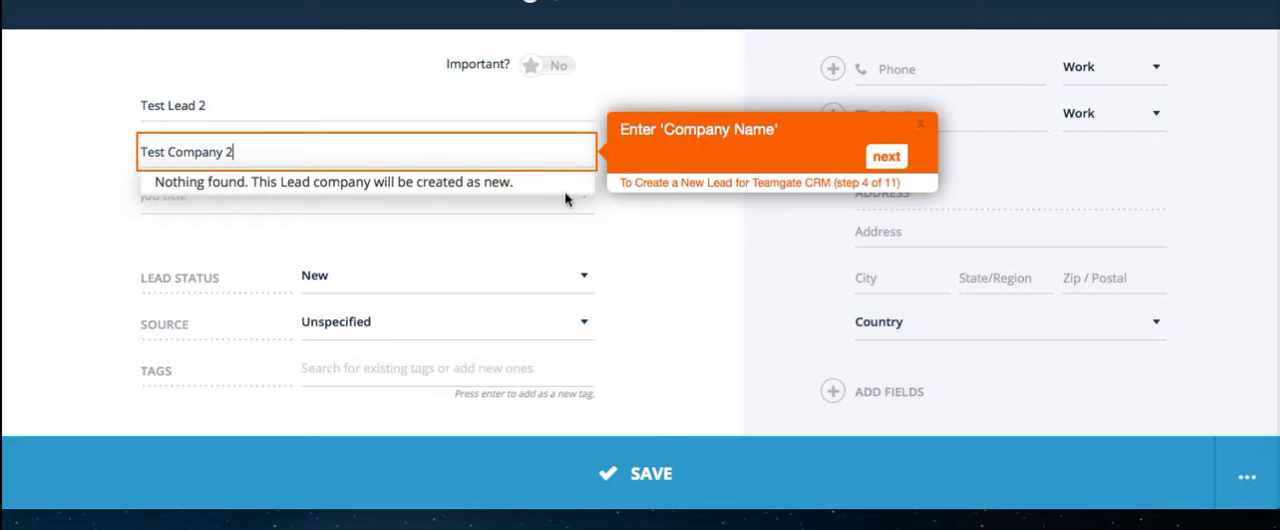
pyautogui.click(887, 158)
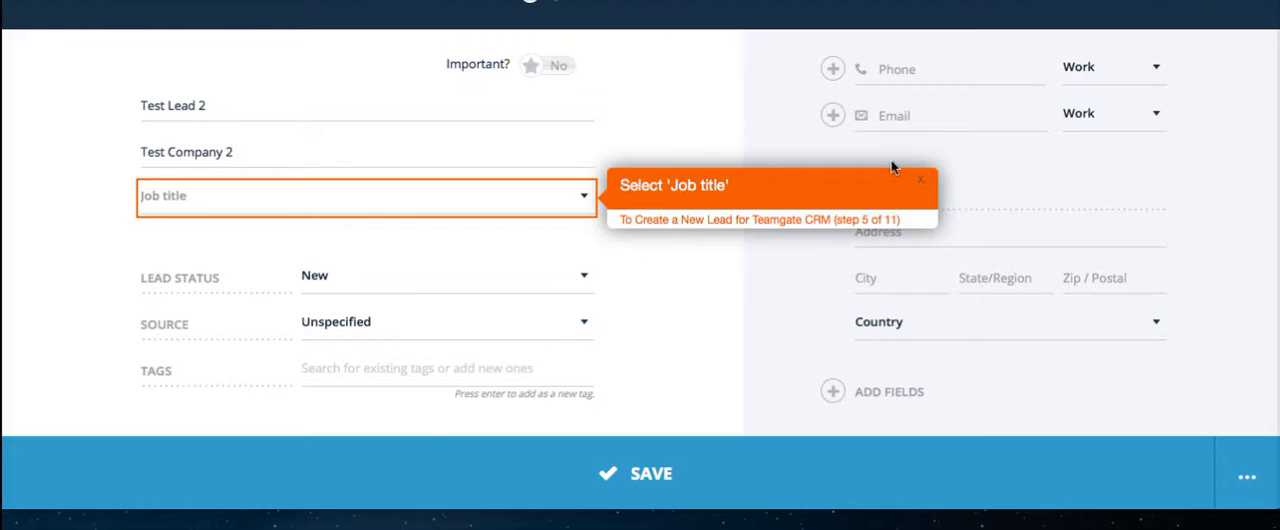
# Choose 'Sr. Customer support' as the job title.
pyautogui.click(585, 200)
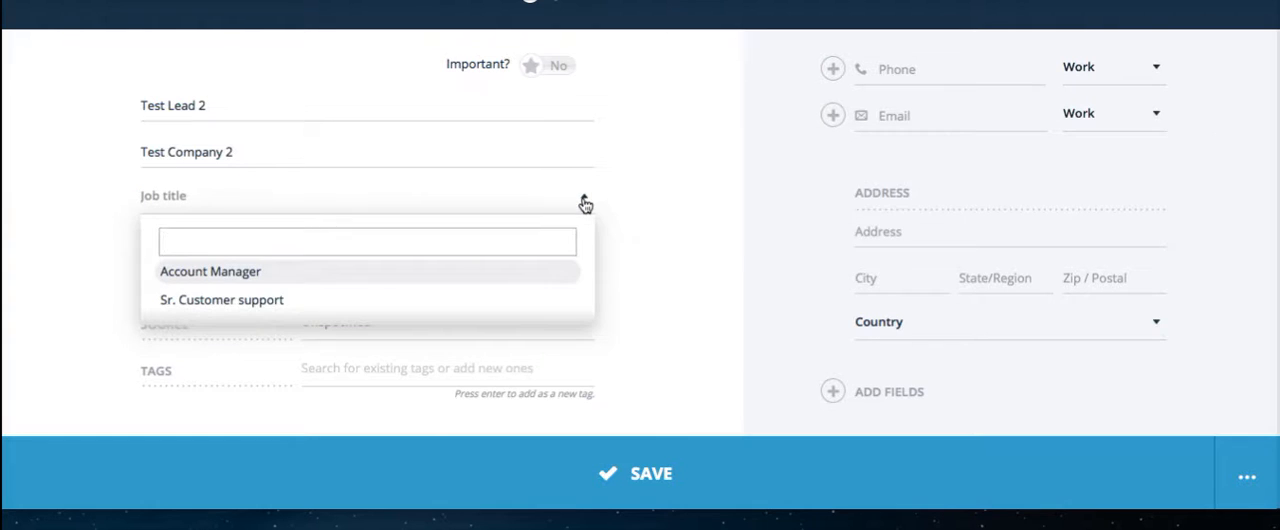
pyautogui.click(492, 301)
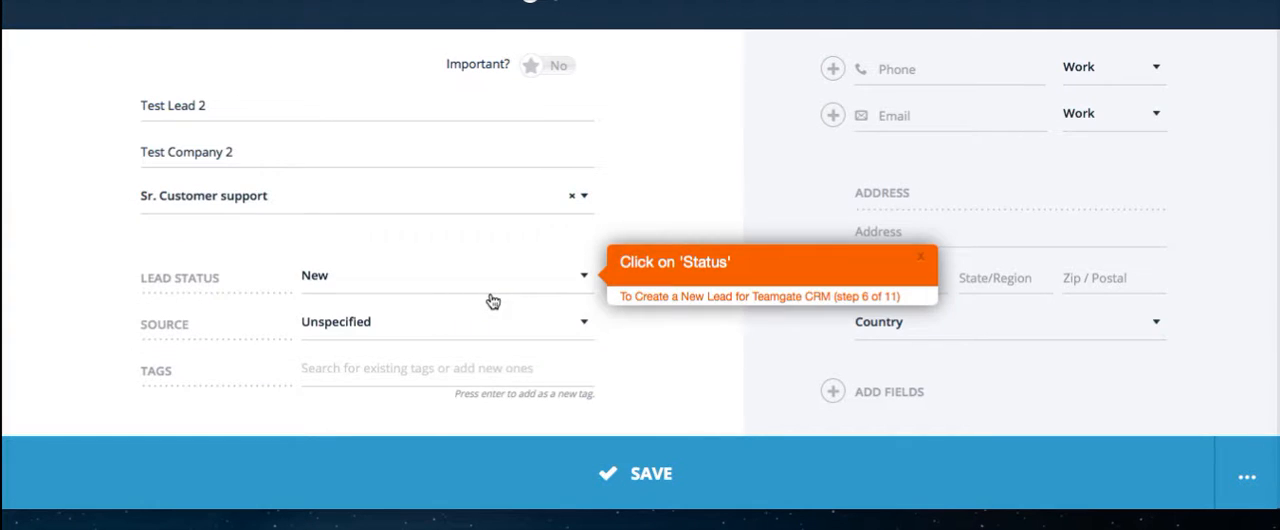
# Set the lead status to Working.
pyautogui.click(585, 280)
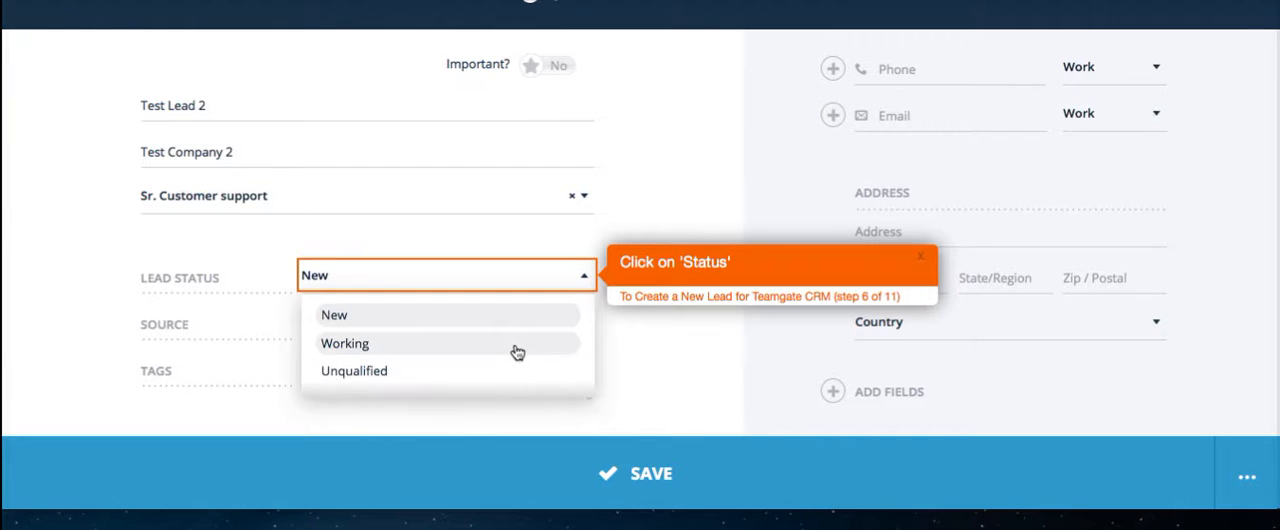
pyautogui.click(516, 347)
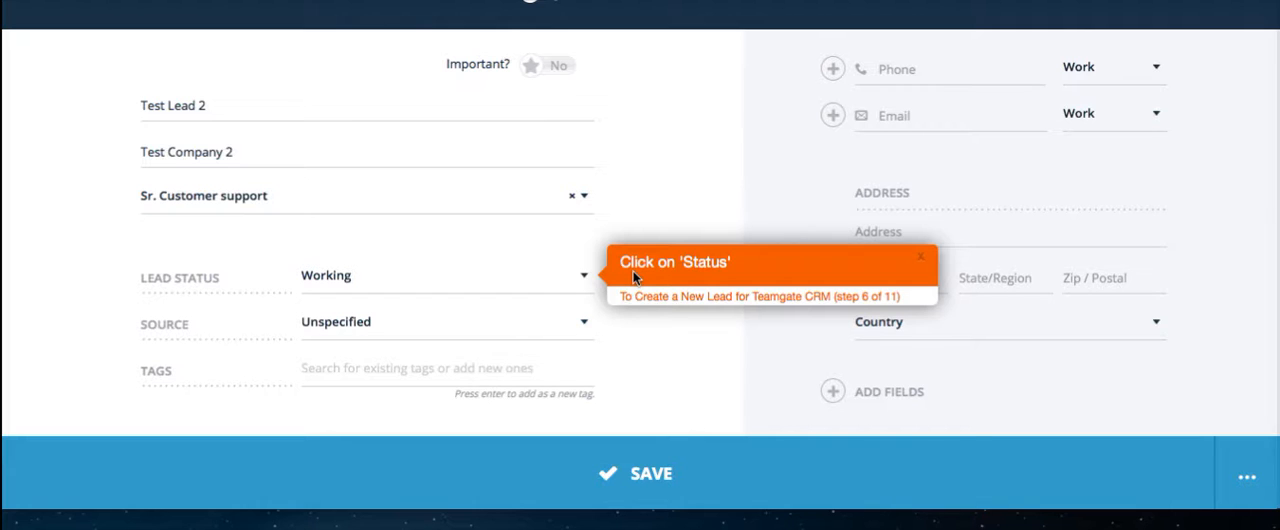
pyautogui.click(577, 278)
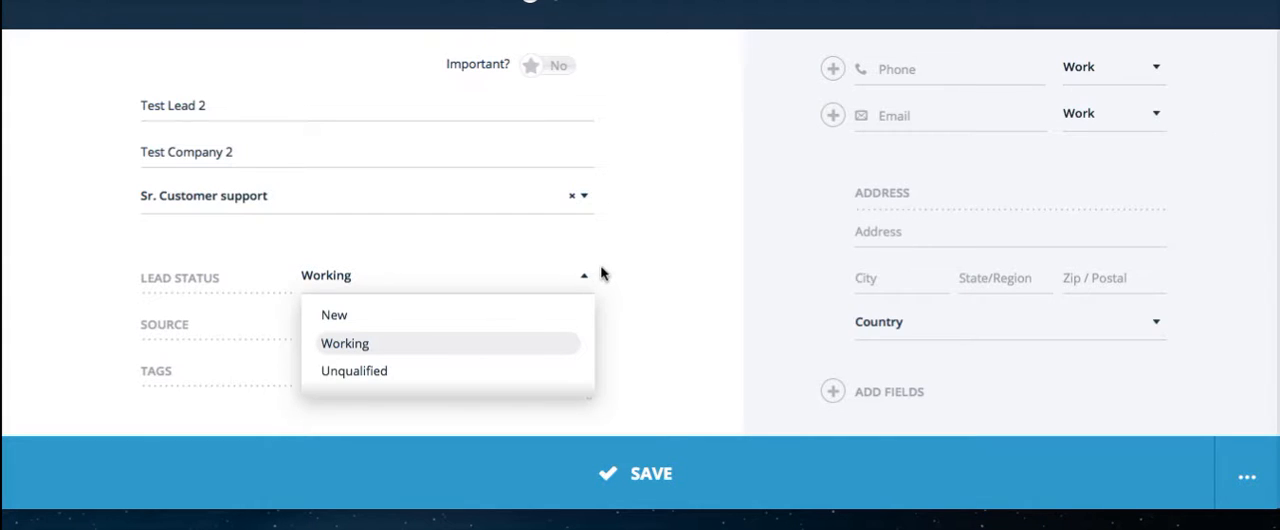
pyautogui.click(599, 273)
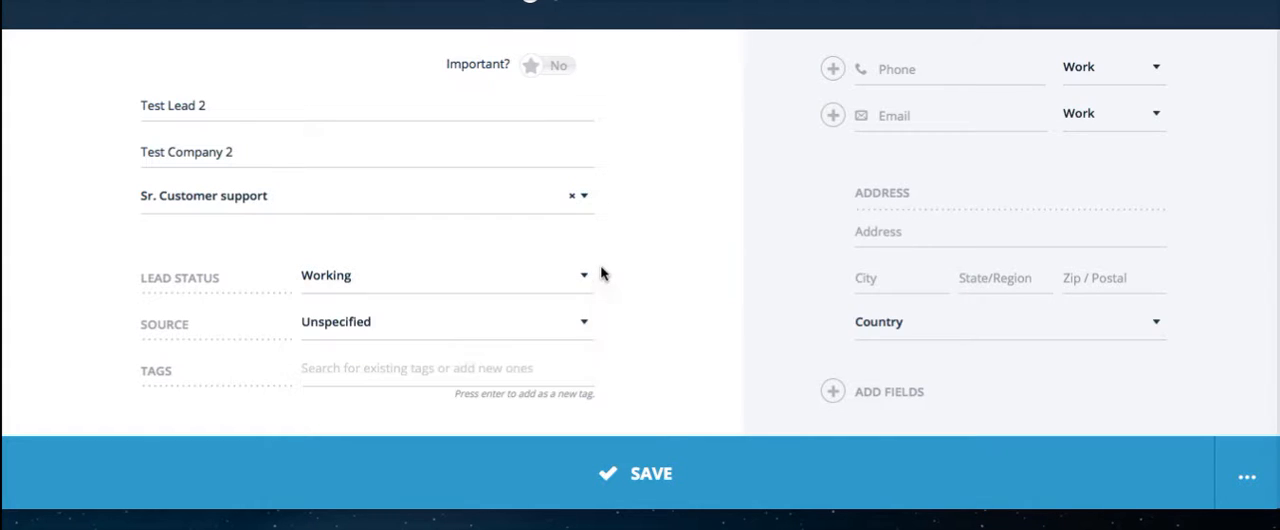
# Set the lead source to Exhibition and advance the walkthrough.
pyautogui.click(584, 326)
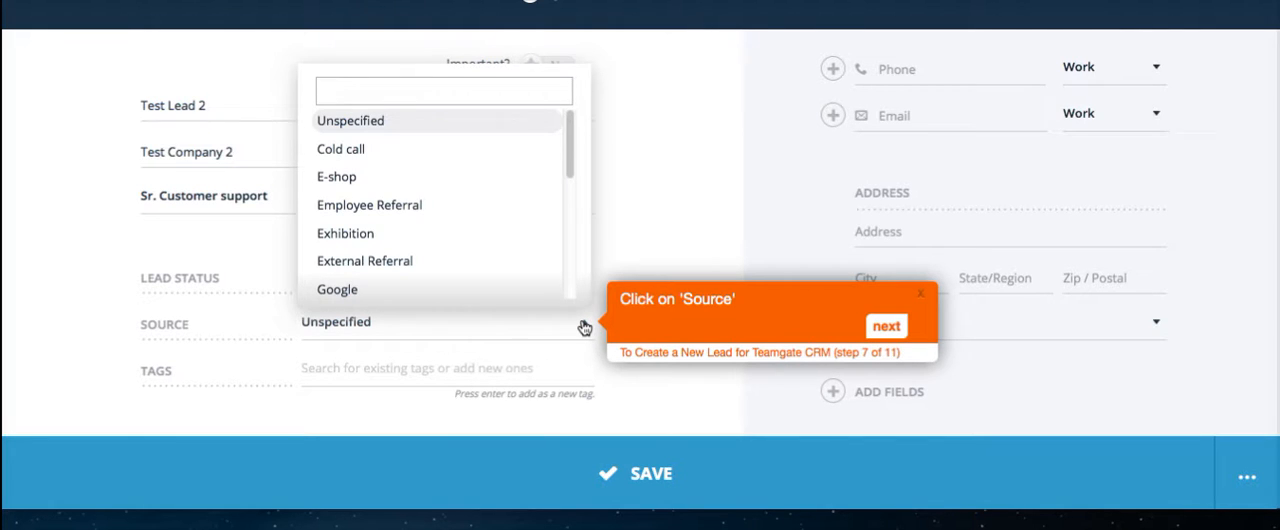
pyautogui.click(466, 242)
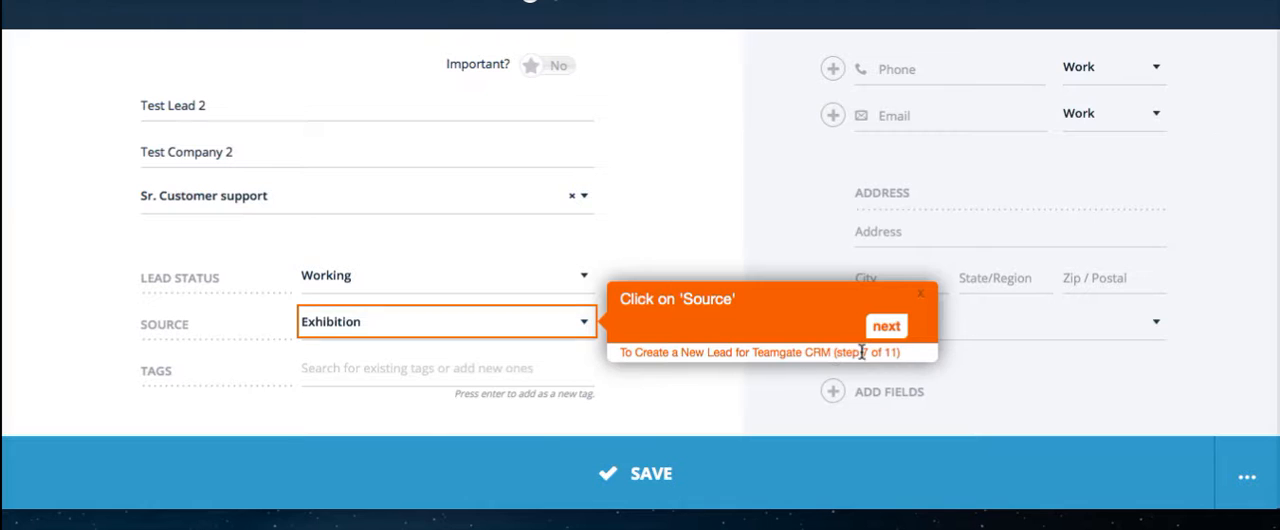
pyautogui.click(897, 330)
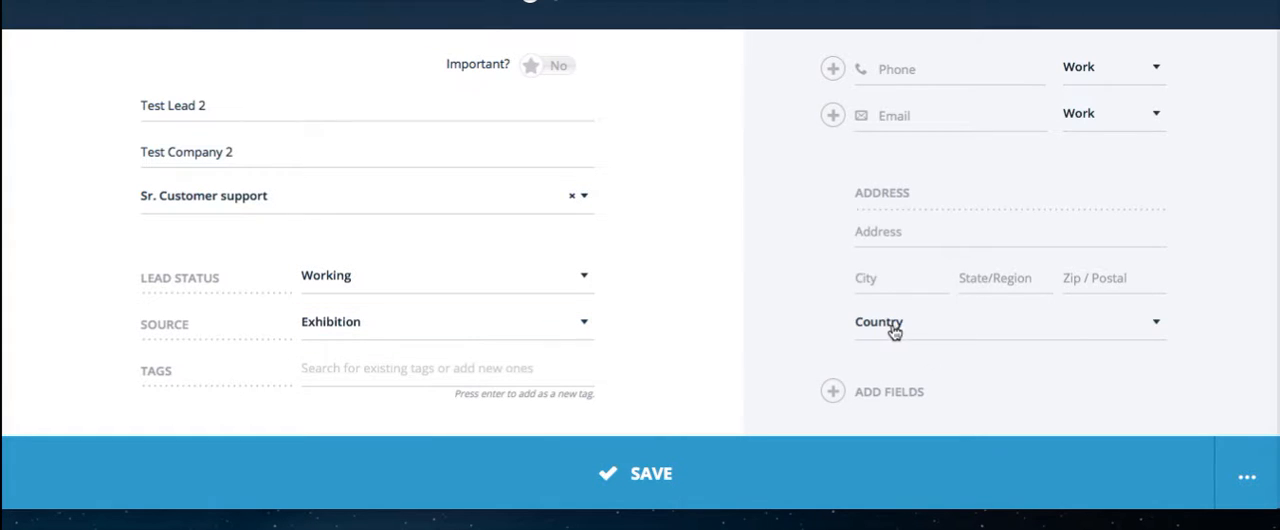
# Add a LinkedIn field to the lead form and place the cursor in it.
pyautogui.click(897, 397)
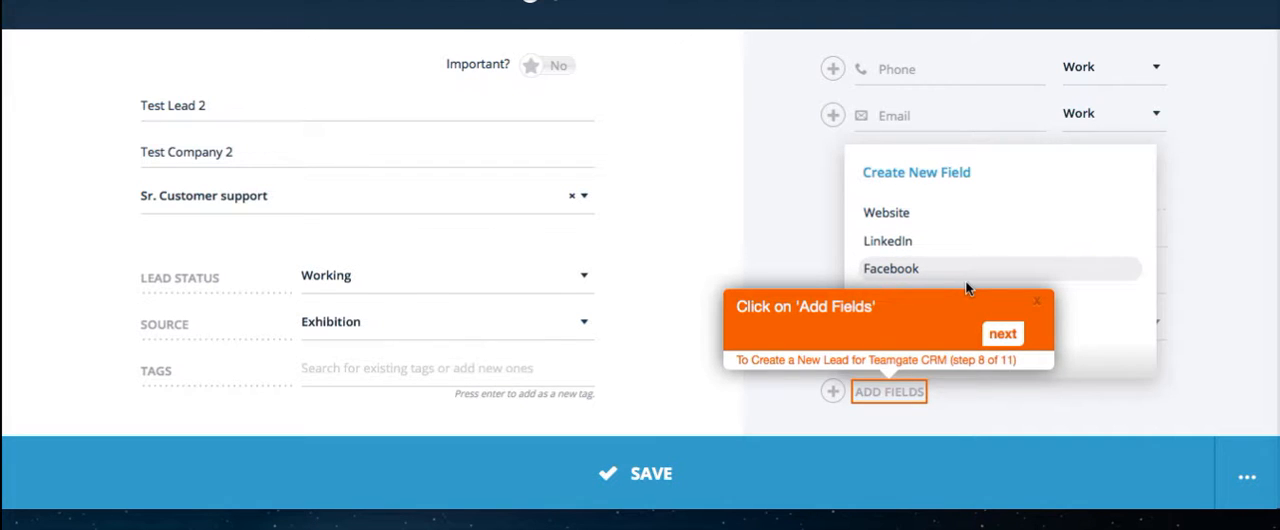
pyautogui.click(897, 250)
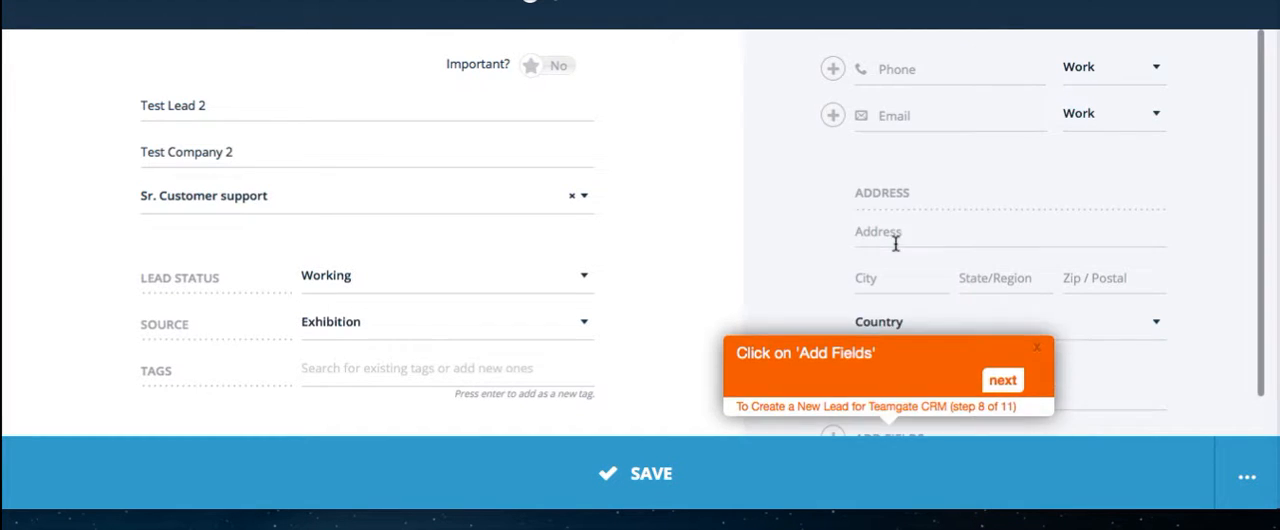
pyautogui.click(1017, 395)
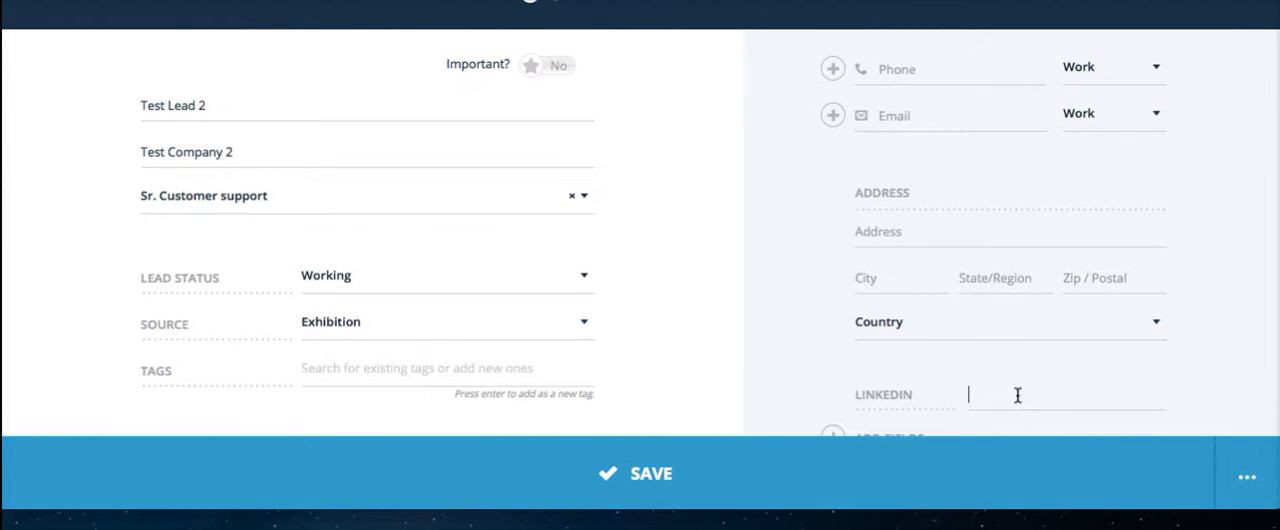
# Fill the LinkedIn field with the lead's LinkedIn profile URL, replacing the accidentally pasted text.
pyautogui.write('TeamGate New Lead.mp4')
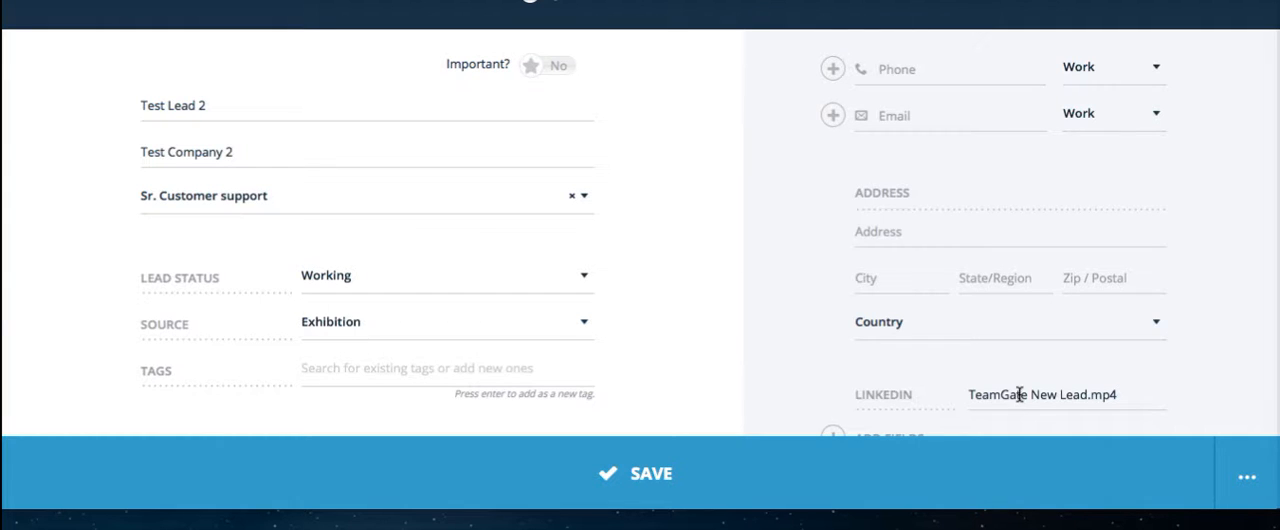
pyautogui.moveTo(1127, 396); pyautogui.dragTo(948, 397)
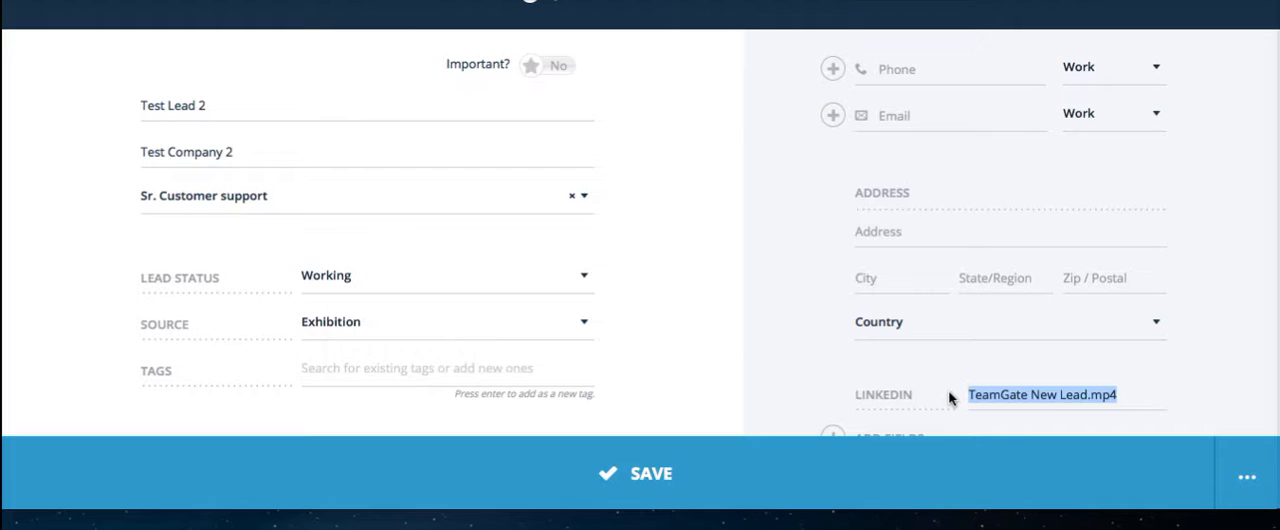
pyautogui.write('h')
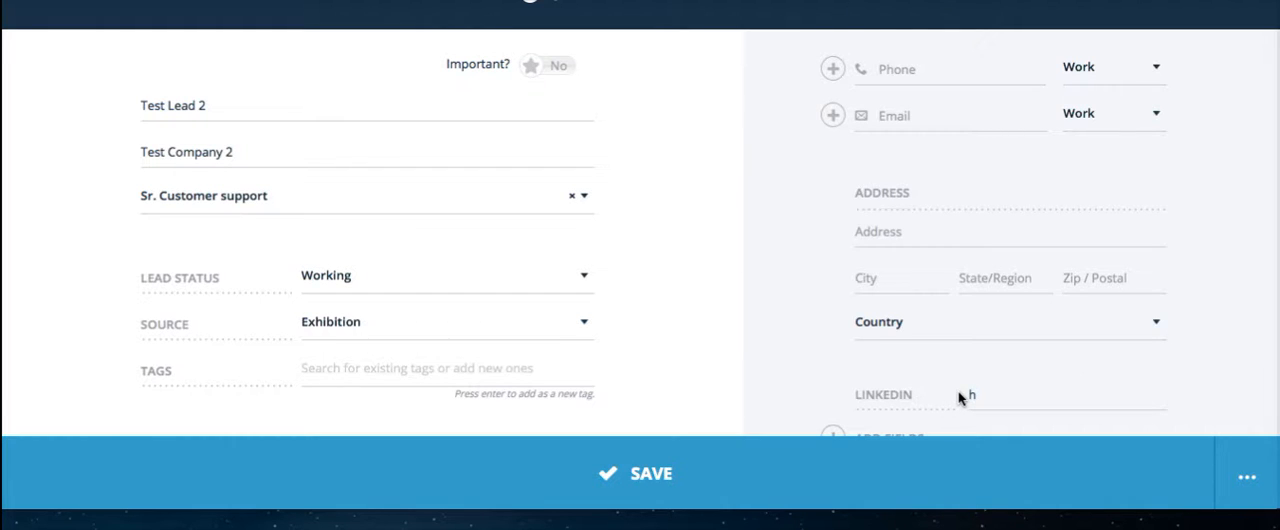
pyautogui.press('BackSpace')
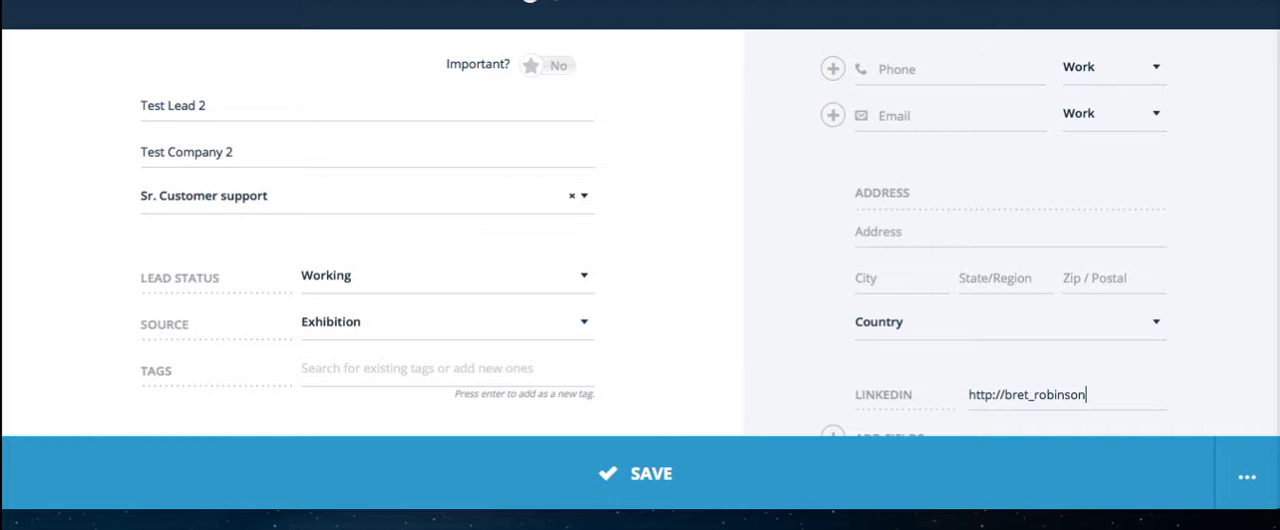
# Advance the walkthrough and save the new lead.
pyautogui.scroll(-1, 1177, 358)
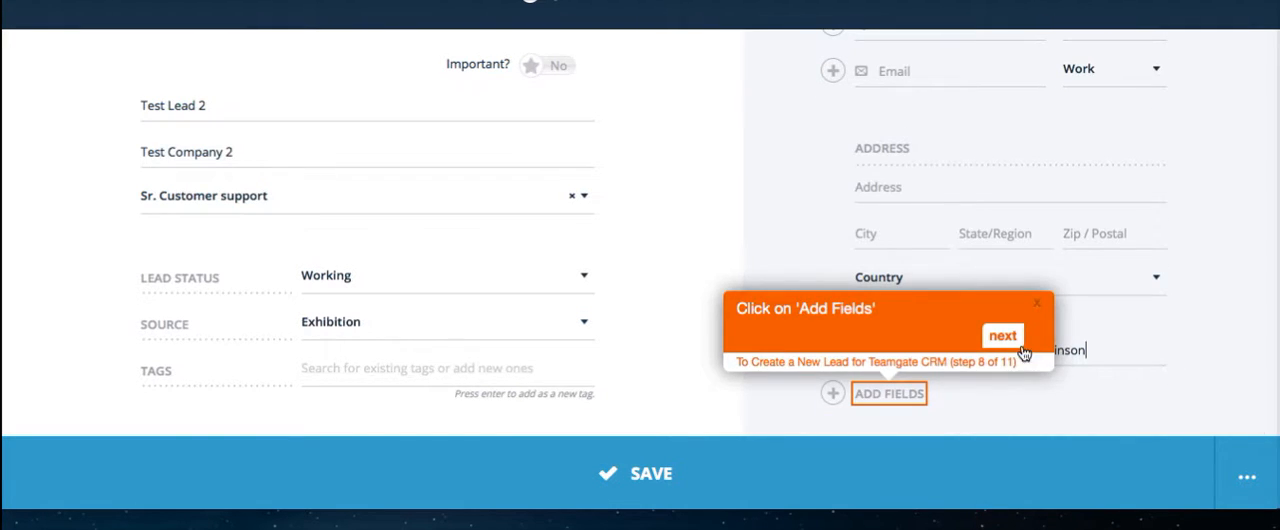
pyautogui.click(1012, 336)
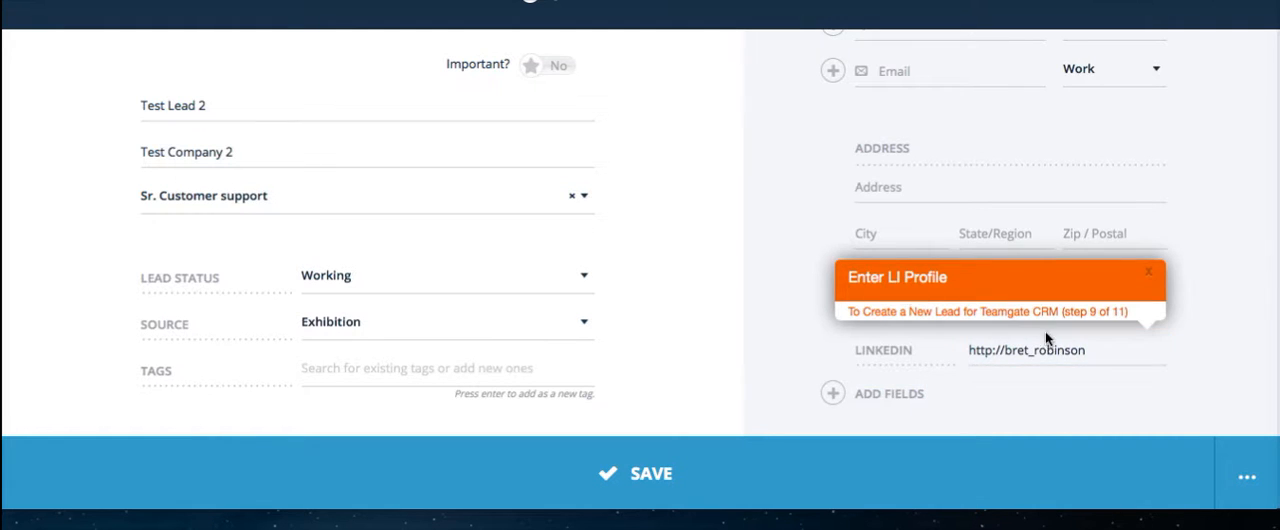
pyautogui.click(1107, 356)
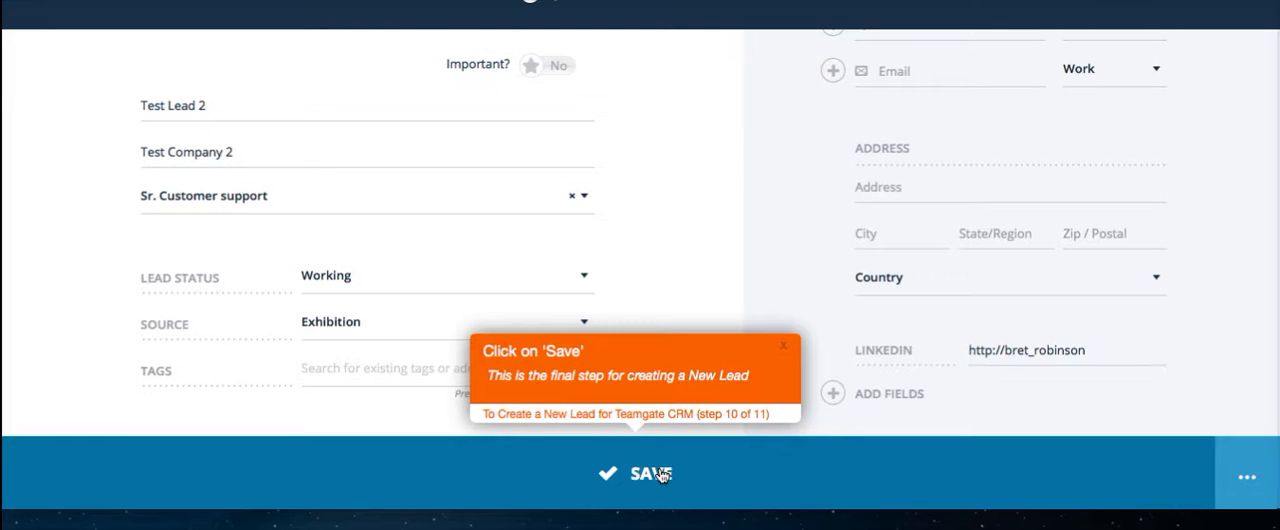
pyautogui.click(660, 476)
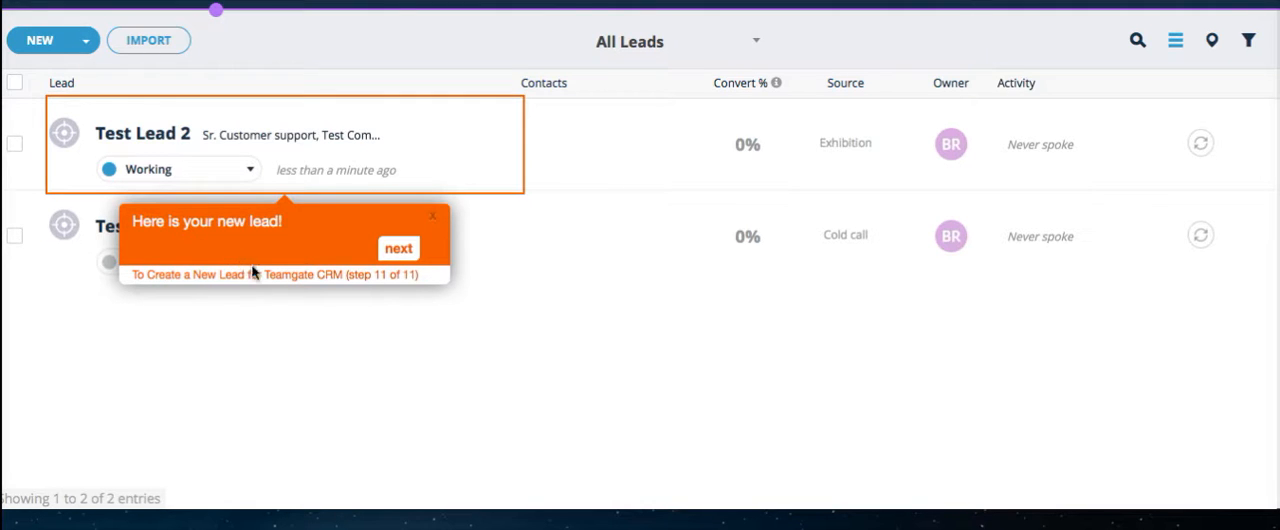
# Finish the guided walkthrough and dismiss the help panel.
pyautogui.click(397, 250)
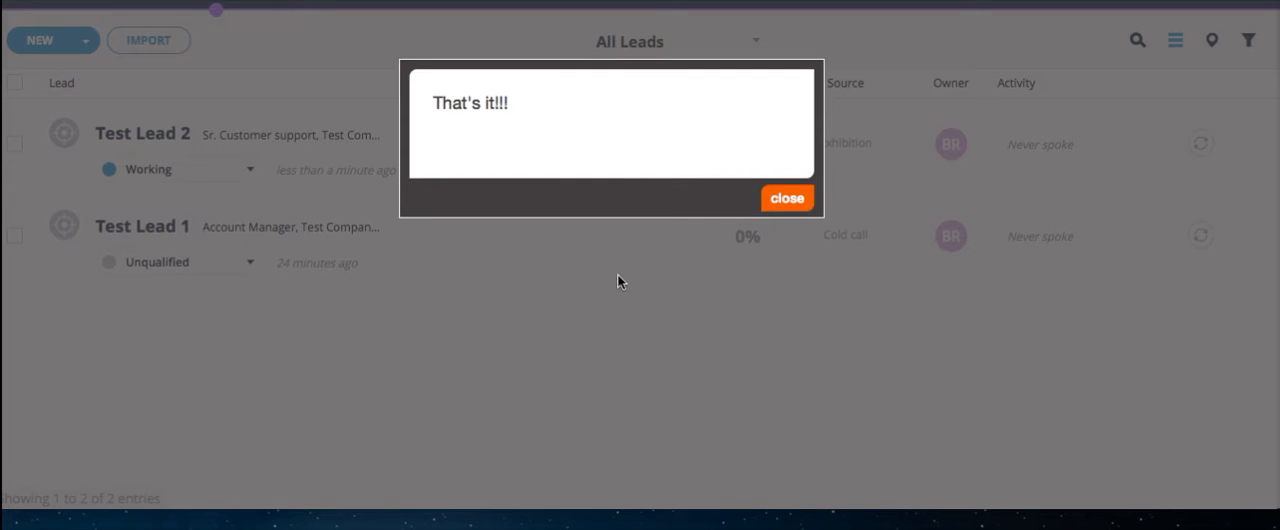
pyautogui.click(787, 199)
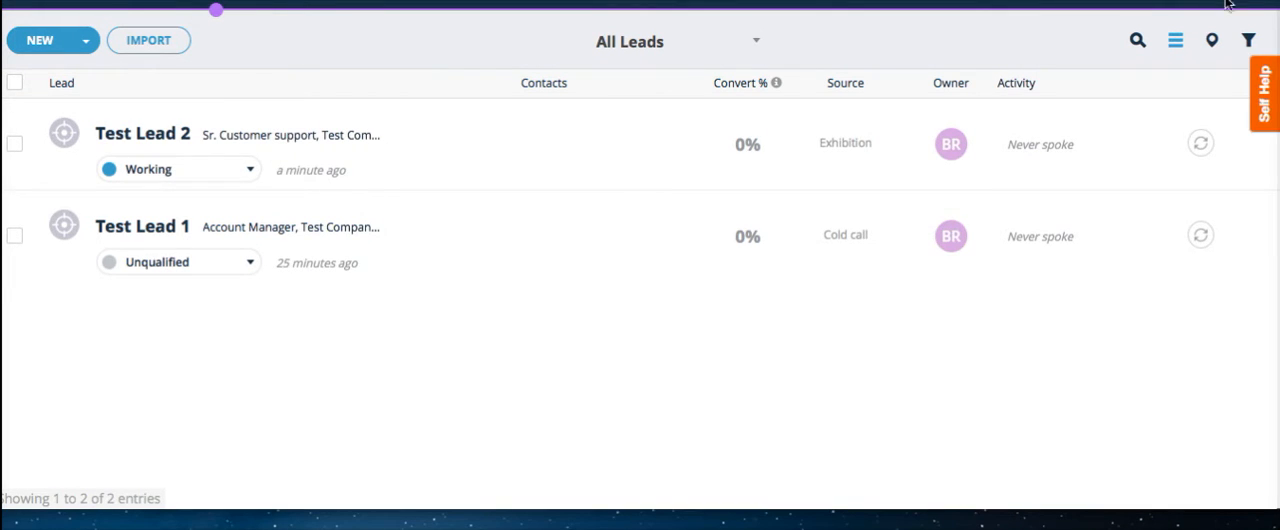
pyautogui.click(1265, 108)
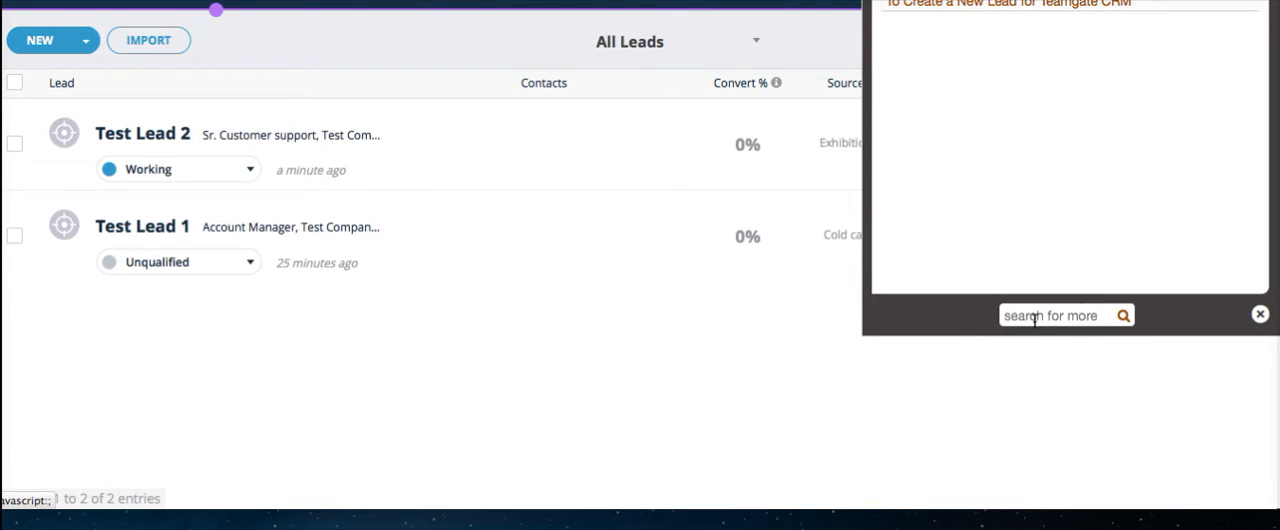
pyautogui.click(1261, 315)
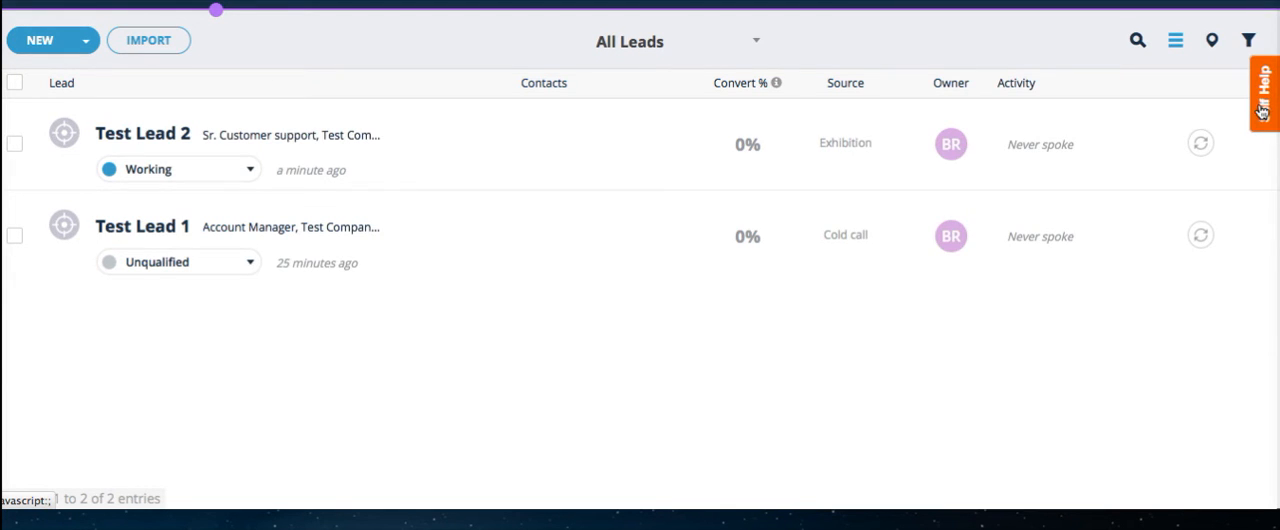